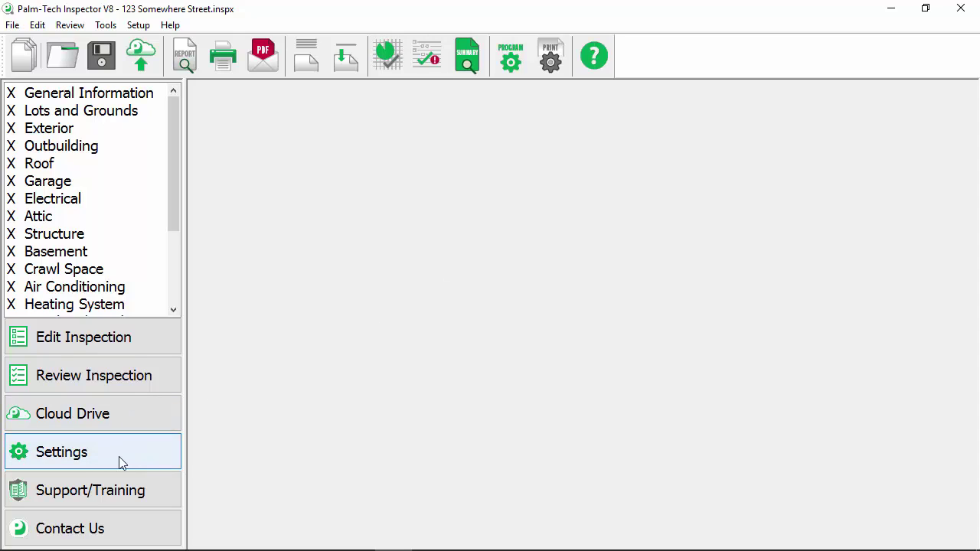
# In Print Settings, switch the Header to Custom and open Edit Customized Layout.
pyautogui.click(562, 50)
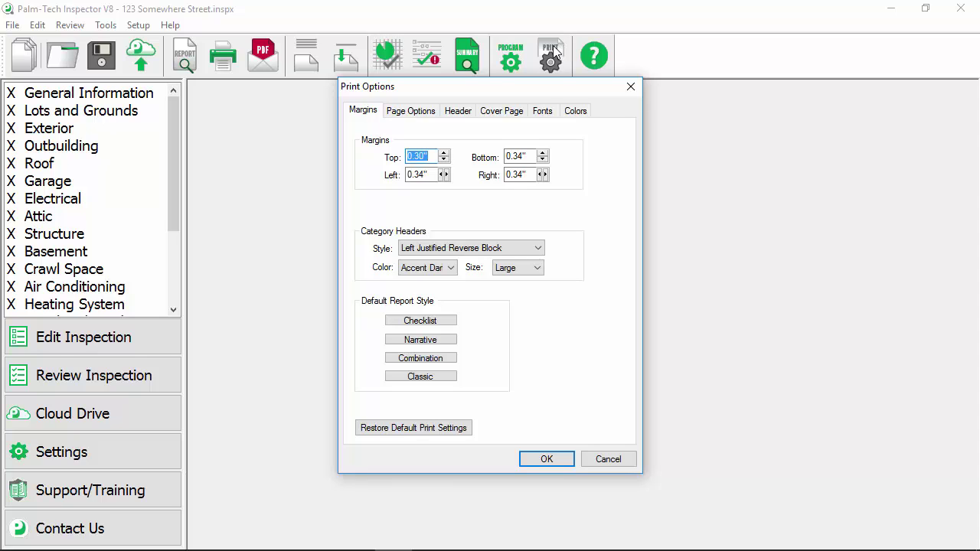
pyautogui.click(460, 115)
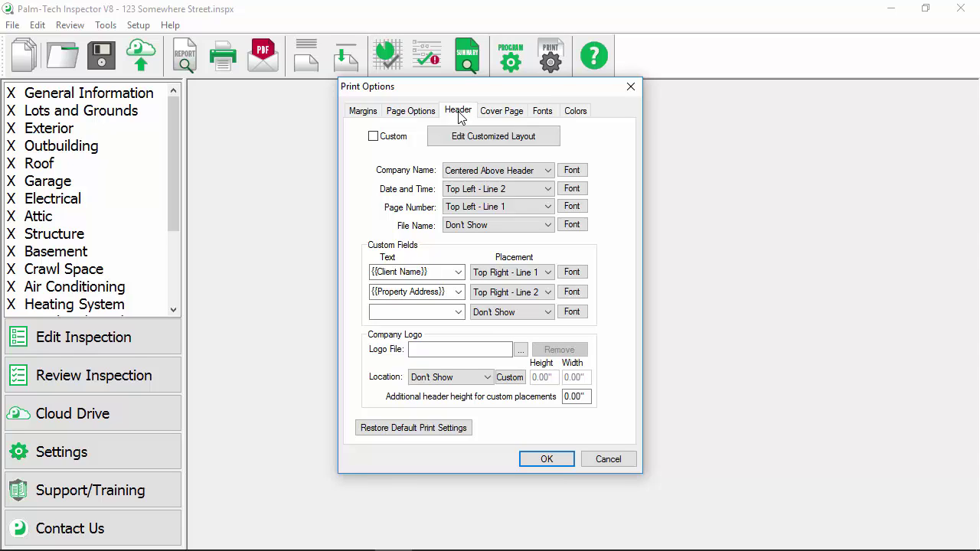
pyautogui.click(393, 143)
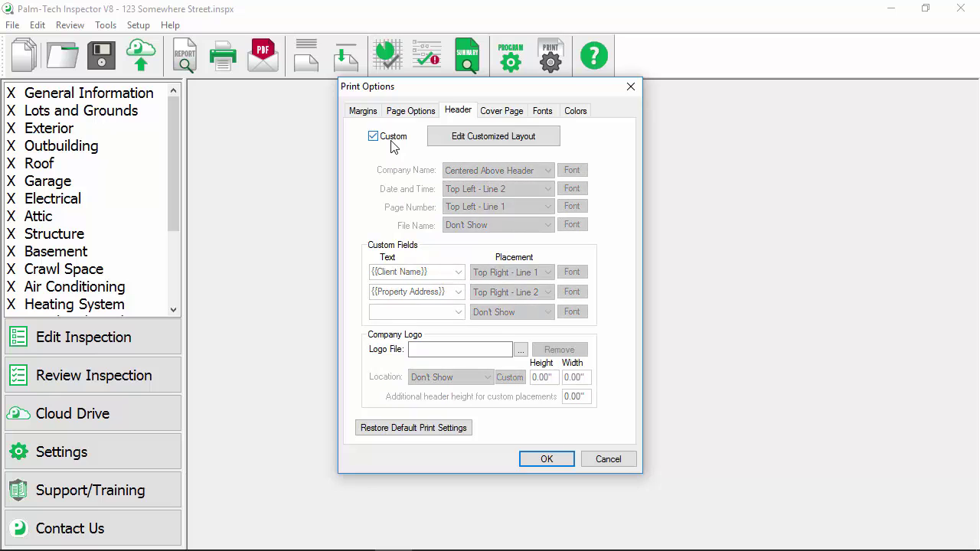
pyautogui.click(532, 137)
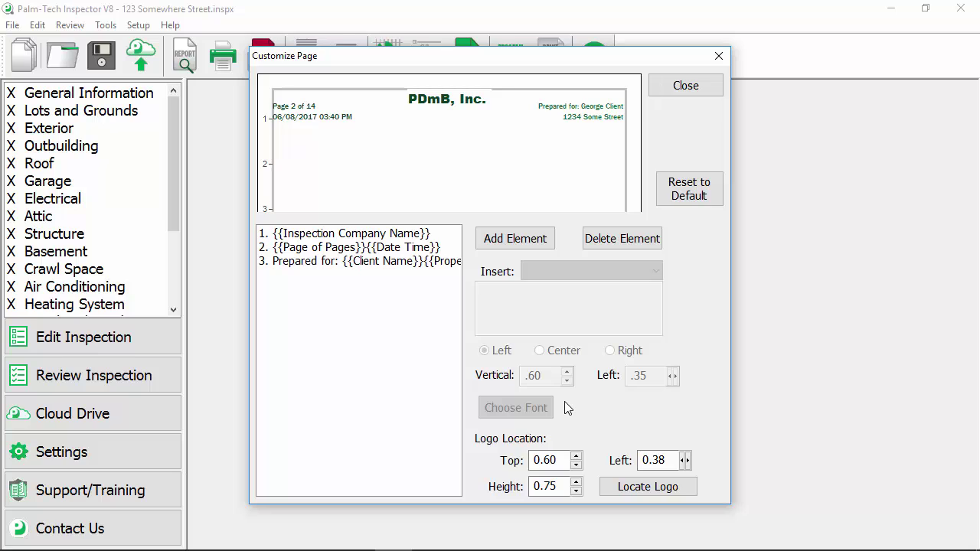
# In element 3, replace 'Prepared for:' with 'Client:' and add 'Property:' before {{Property Address}}.
pyautogui.click(346, 261)
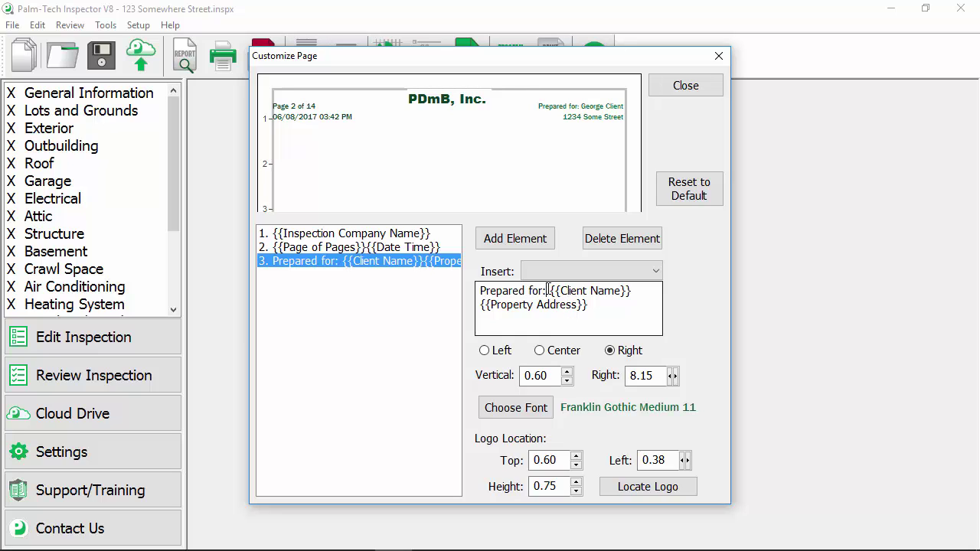
pyautogui.moveTo(545, 295); pyautogui.dragTo(449, 281)
pyautogui.press('BackSpace')
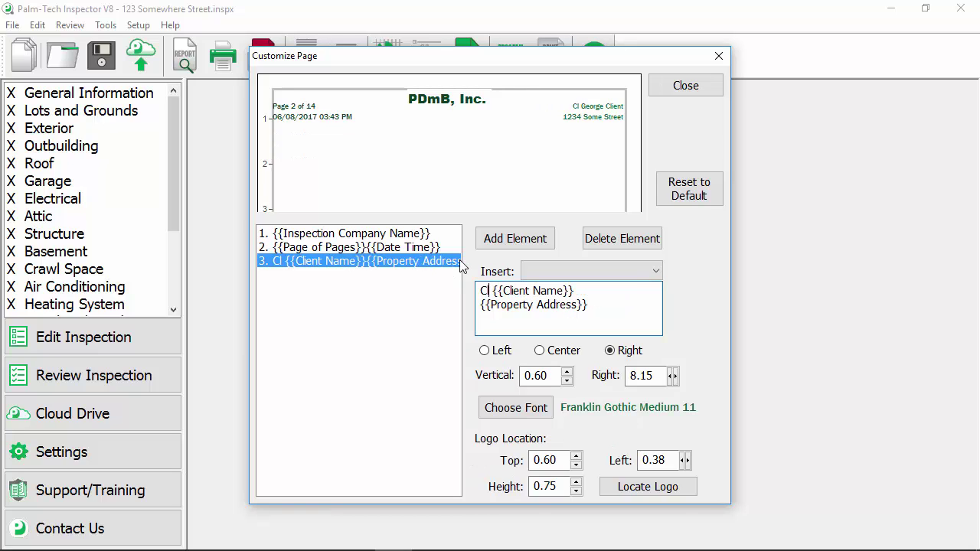
pyautogui.write('Client:')
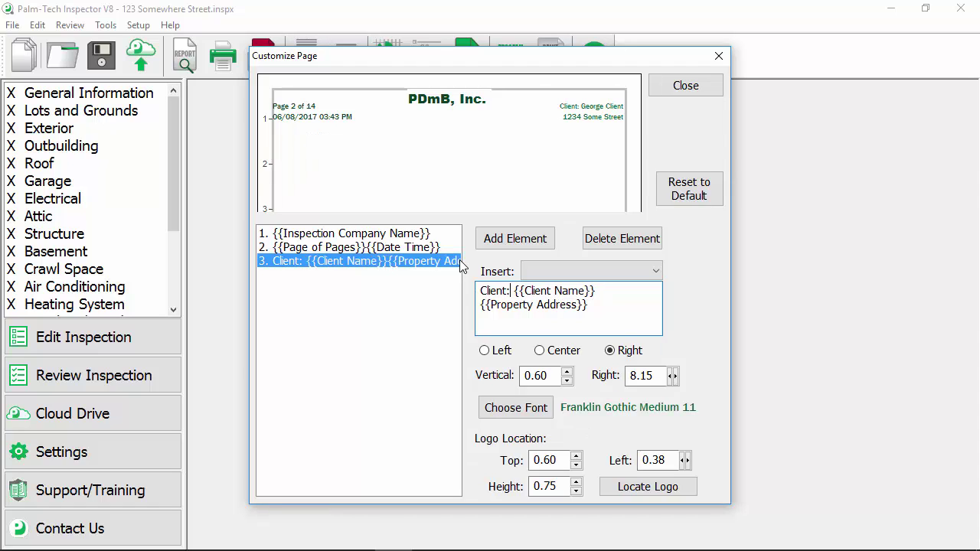
pyautogui.click(481, 305)
pyautogui.write('Pro')
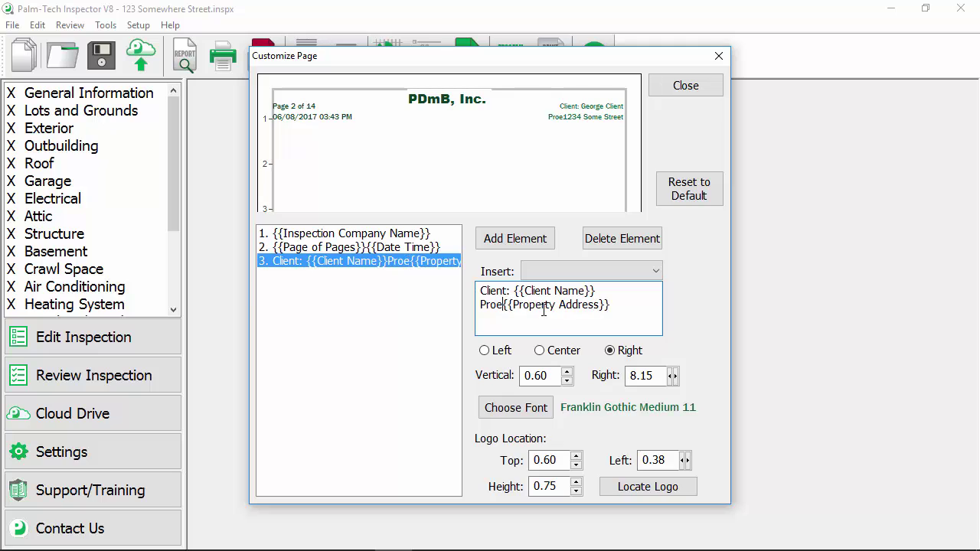
pyautogui.write('perty:')
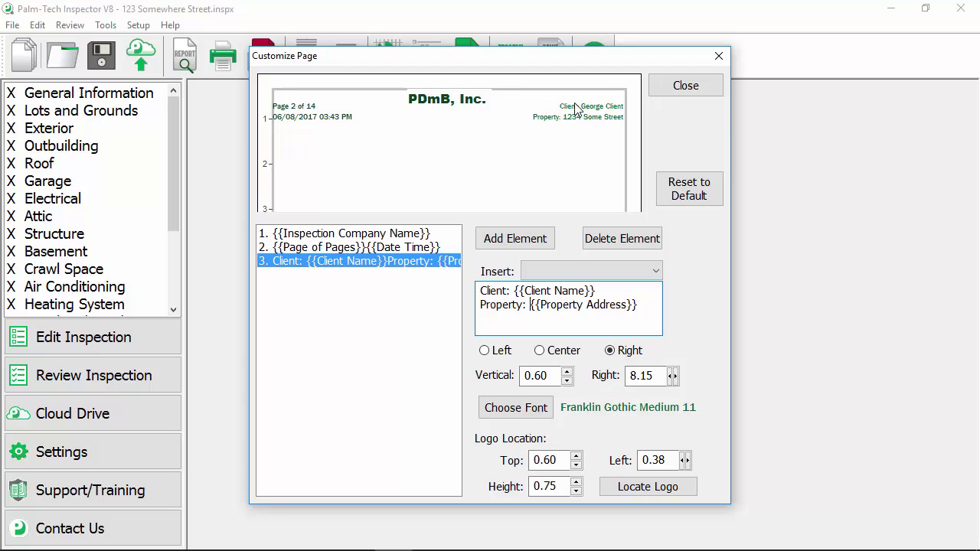
# Set the Client/Property element's font colour to Black.
pyautogui.click(523, 407)
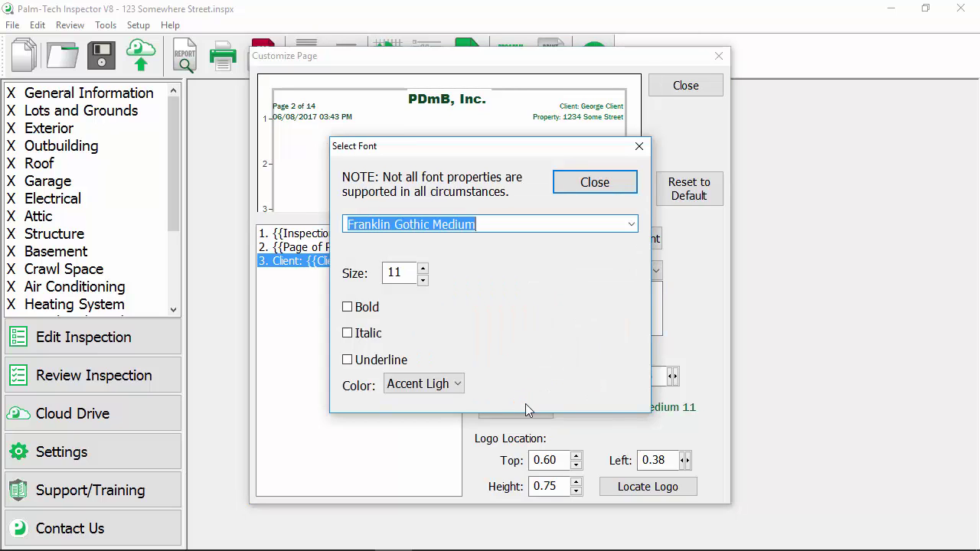
pyautogui.click(456, 384)
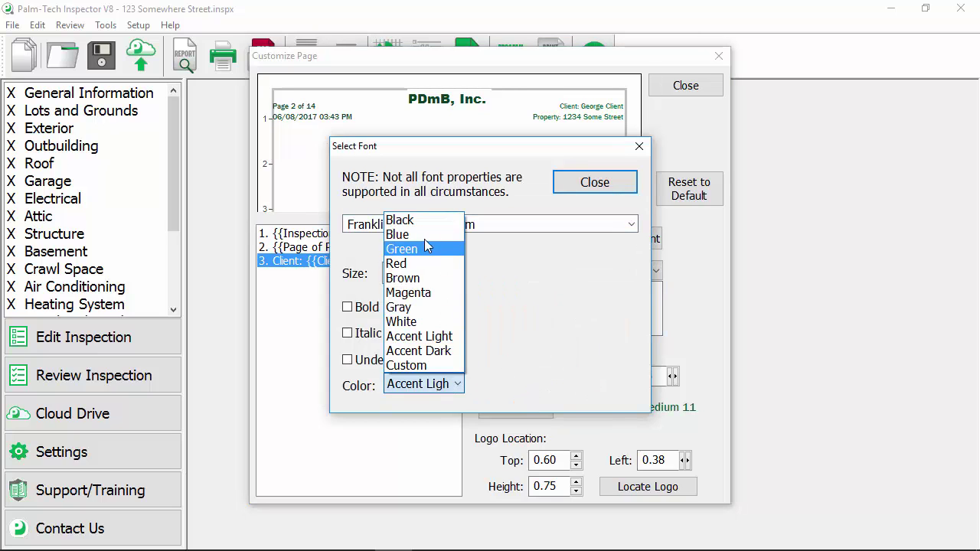
pyautogui.click(420, 220)
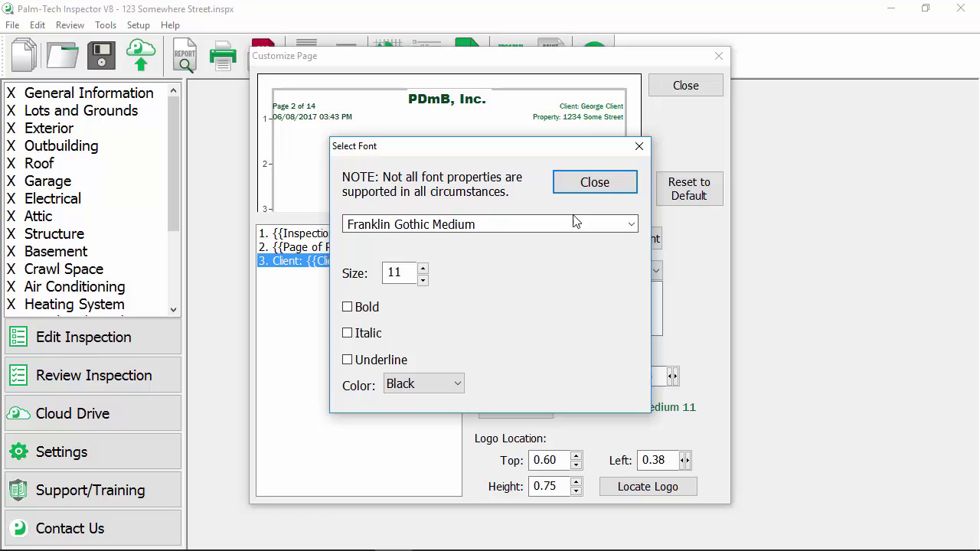
pyautogui.click(594, 183)
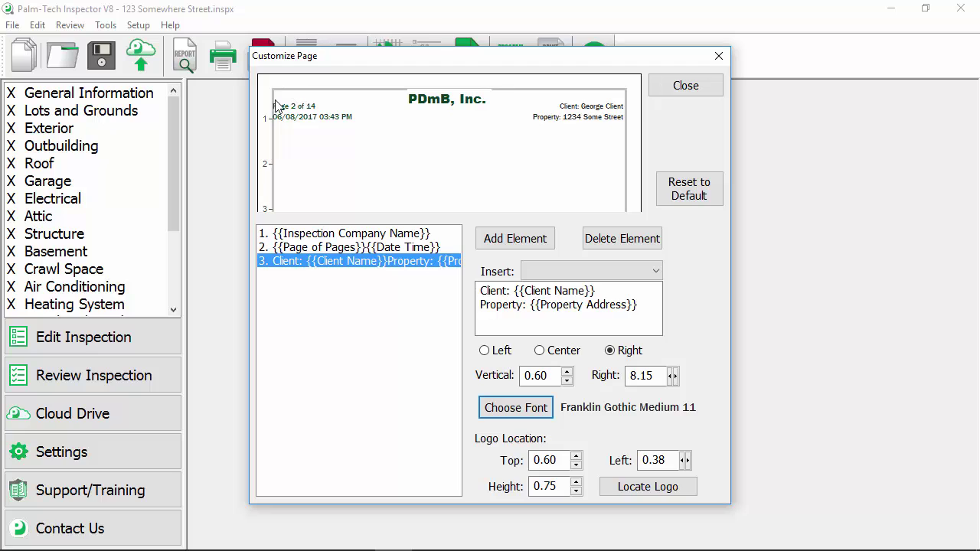
# Left-align the Client/Property element and center the page-number/date element.
pyautogui.click(493, 351)
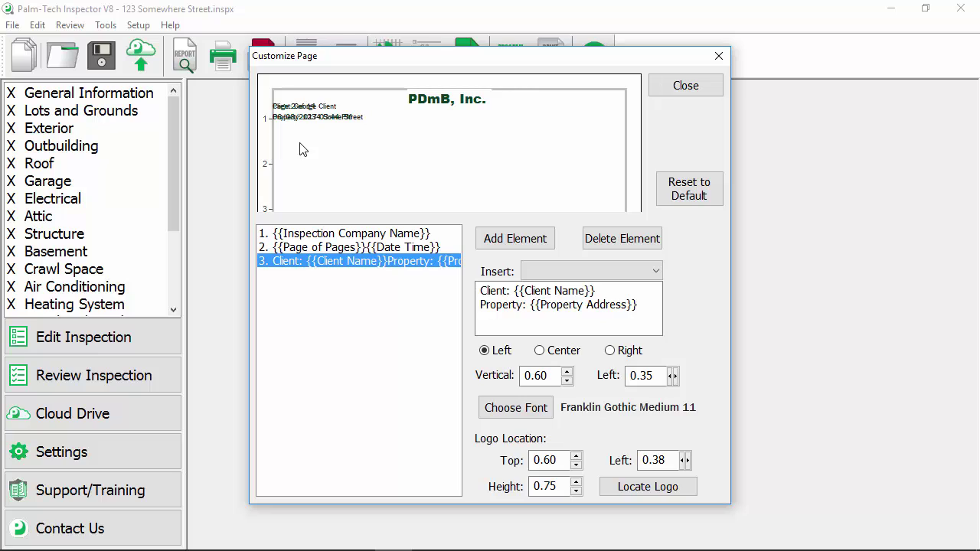
pyautogui.click(349, 251)
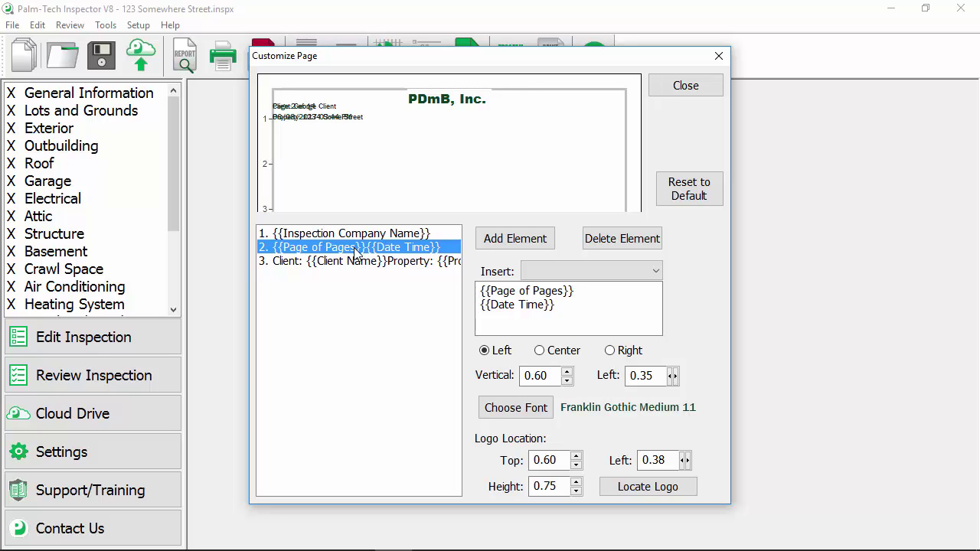
pyautogui.click(540, 350)
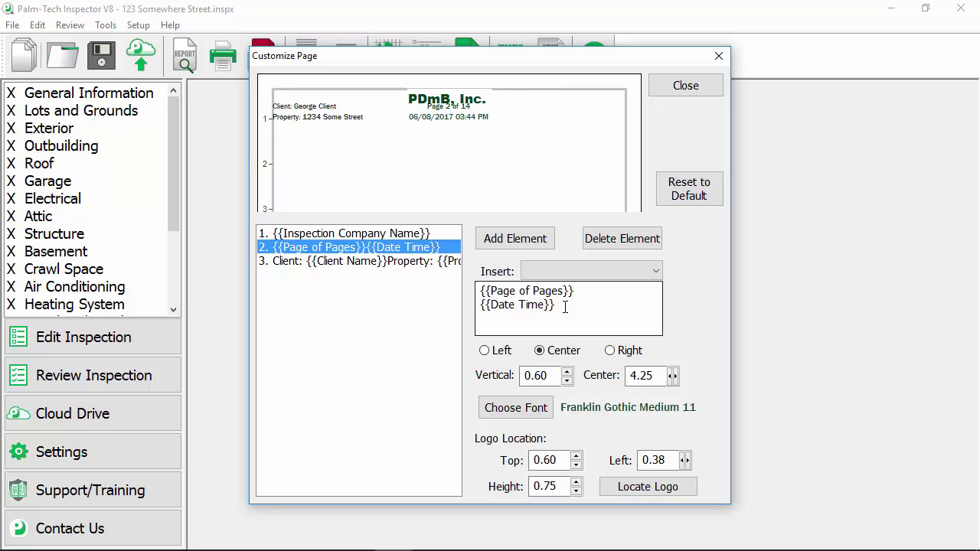
# Delete {{Date Time}} so element 2 holds only {{Page of Pages}}, then set its vertical position to 1.38.
pyautogui.moveTo(564, 303); pyautogui.dragTo(462, 309)
pyautogui.press('Delete')
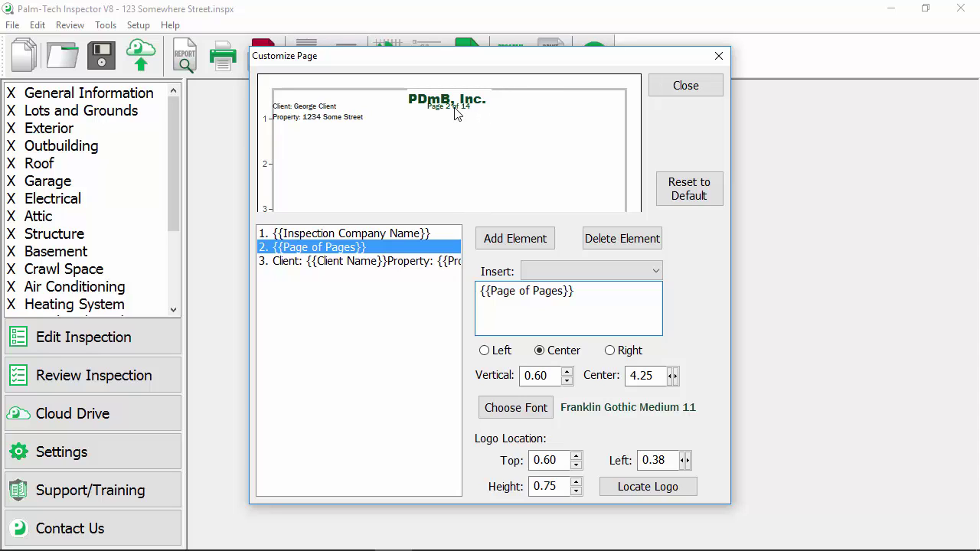
pyautogui.click(567, 371)
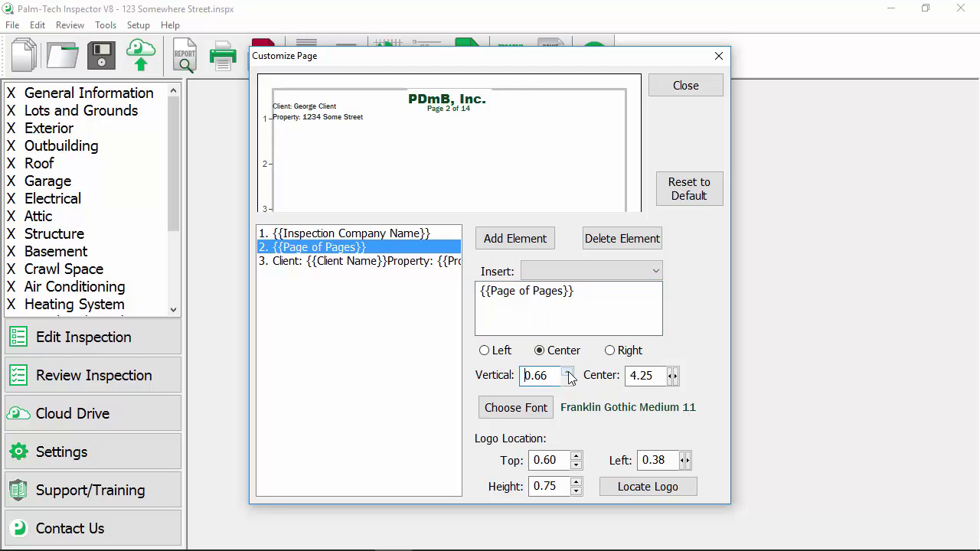
pyautogui.click(567, 372)
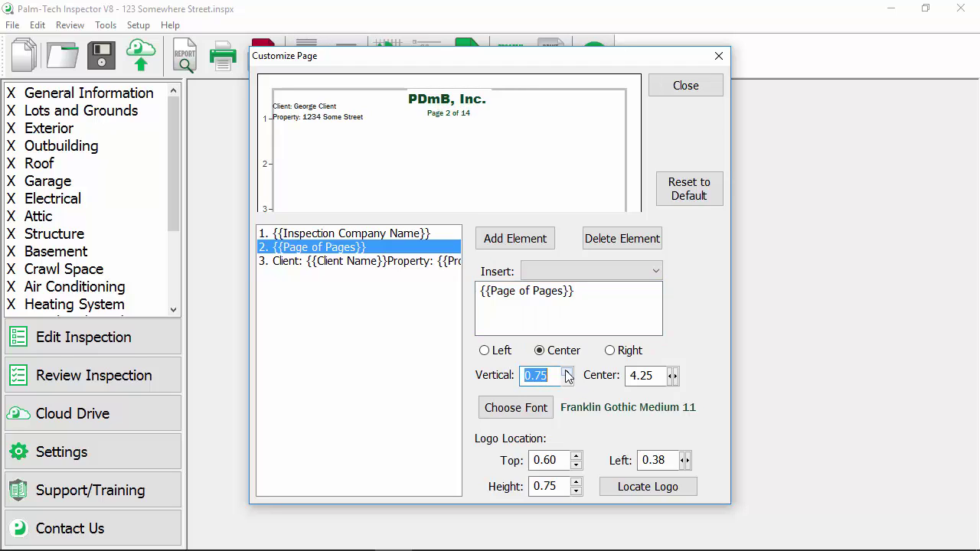
pyautogui.click(568, 380)
pyautogui.click(568, 380)
pyautogui.click(568, 380)
pyautogui.click(567, 372)
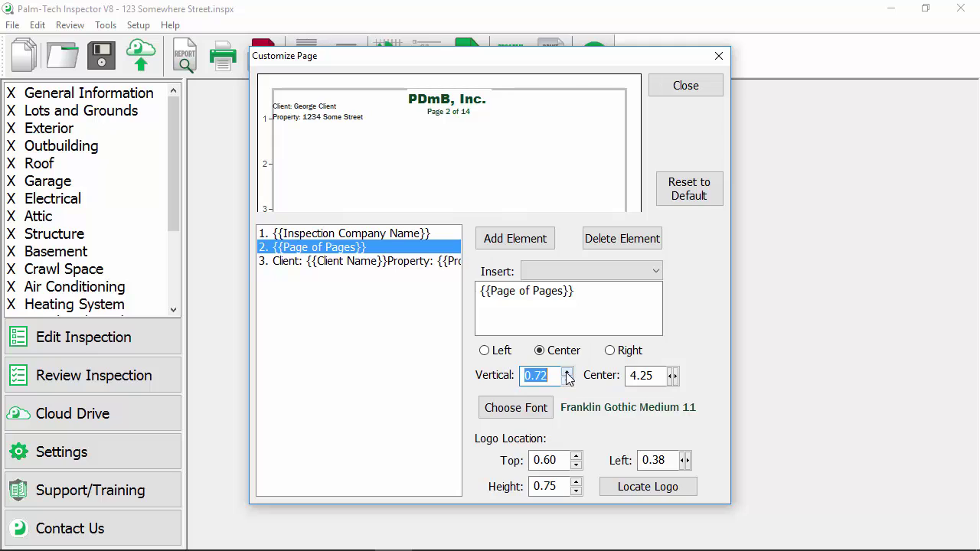
pyautogui.click(567, 371)
pyautogui.click(567, 372)
pyautogui.click(567, 372)
pyautogui.click(567, 372)
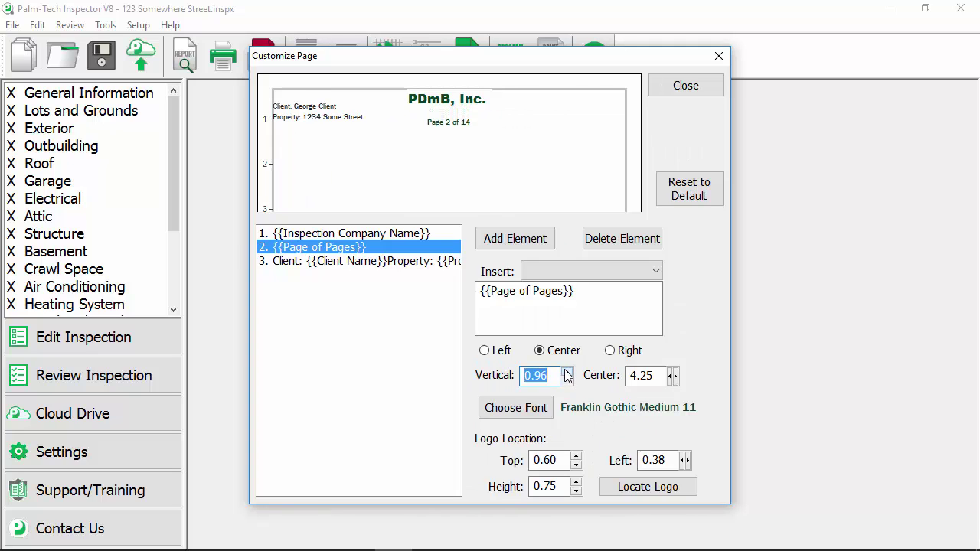
pyautogui.click(567, 372)
pyautogui.click(554, 378)
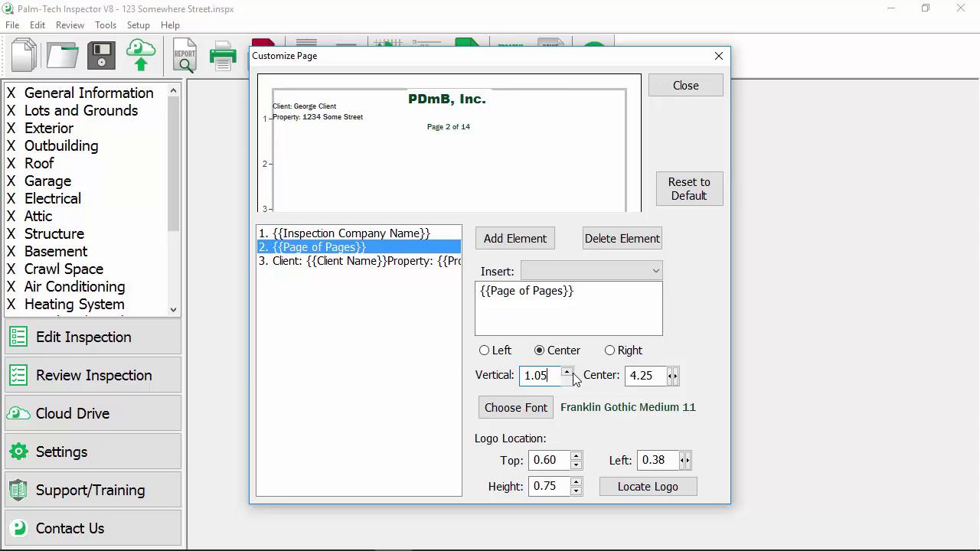
pyautogui.click(567, 371)
pyautogui.click(567, 372)
pyautogui.click(567, 372)
pyautogui.click(568, 372)
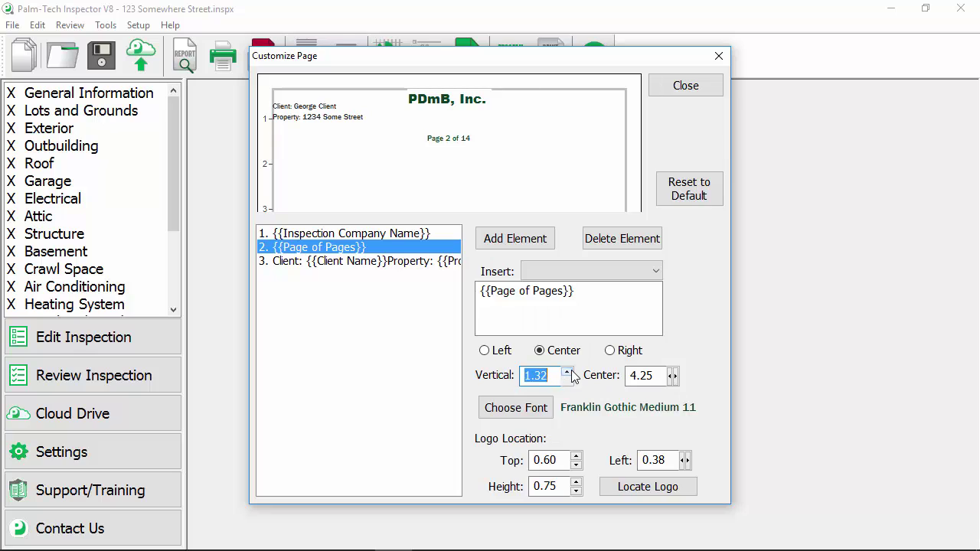
pyautogui.click(567, 372)
# Change the page number's font colour to Black.
pyautogui.click(513, 406)
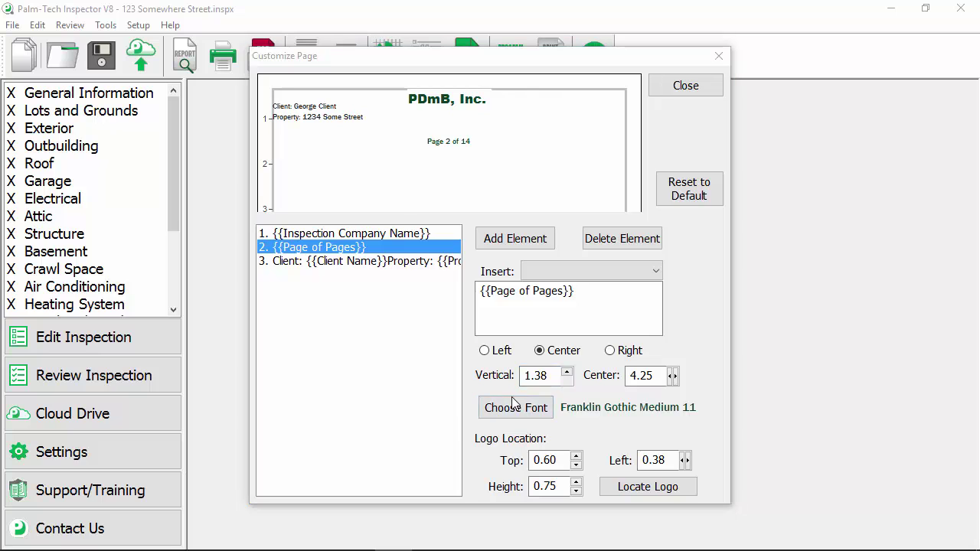
pyautogui.click(425, 384)
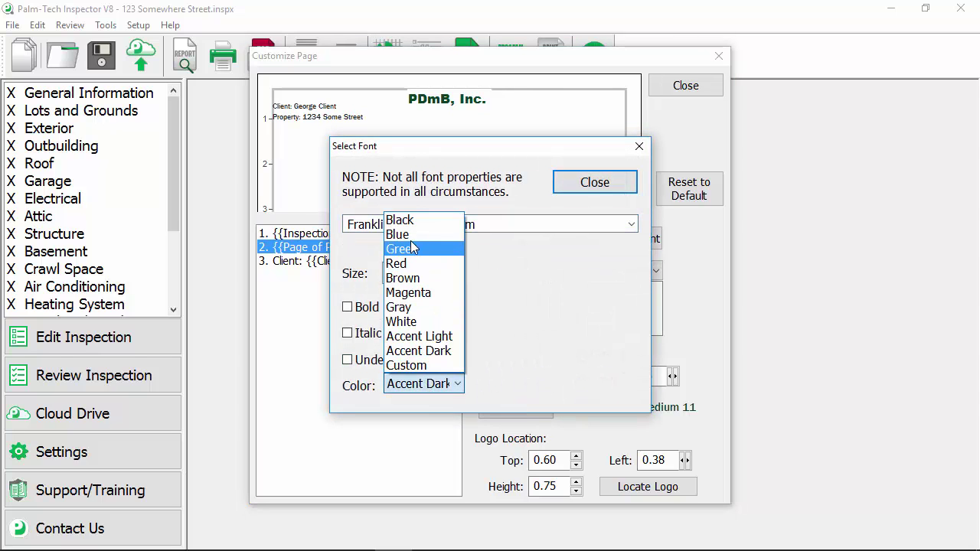
pyautogui.click(399, 221)
pyautogui.click(593, 182)
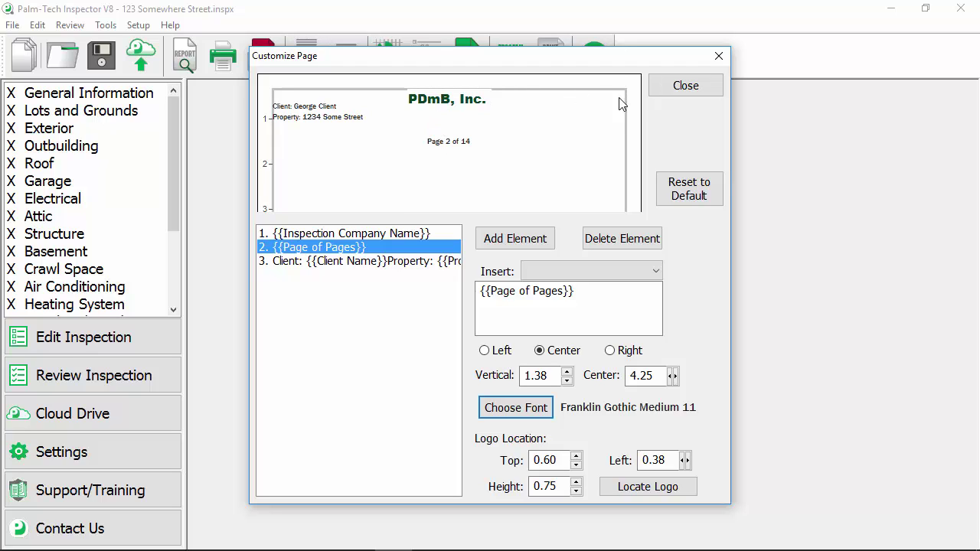
# Set the {{Inspection Company Name}} element to Right alignment.
pyautogui.click(369, 234)
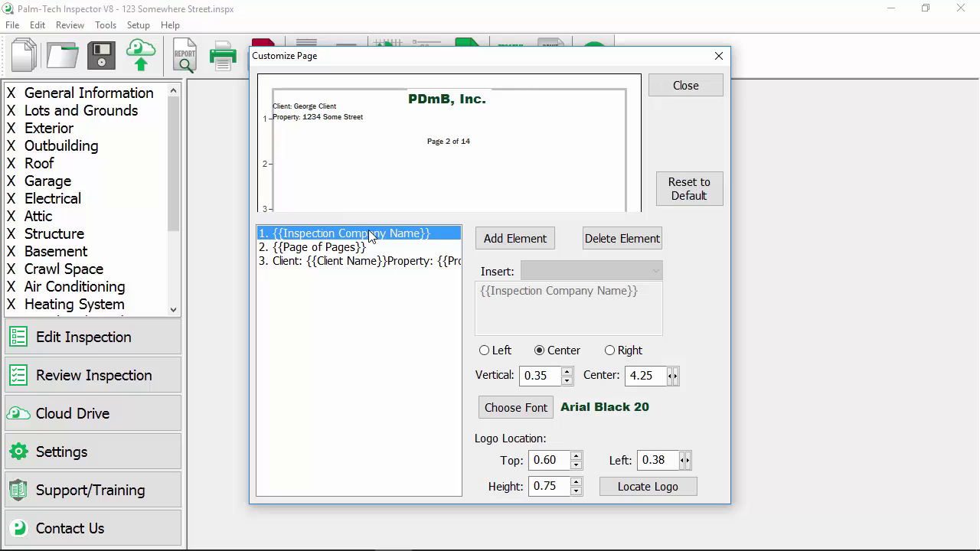
pyautogui.click(610, 351)
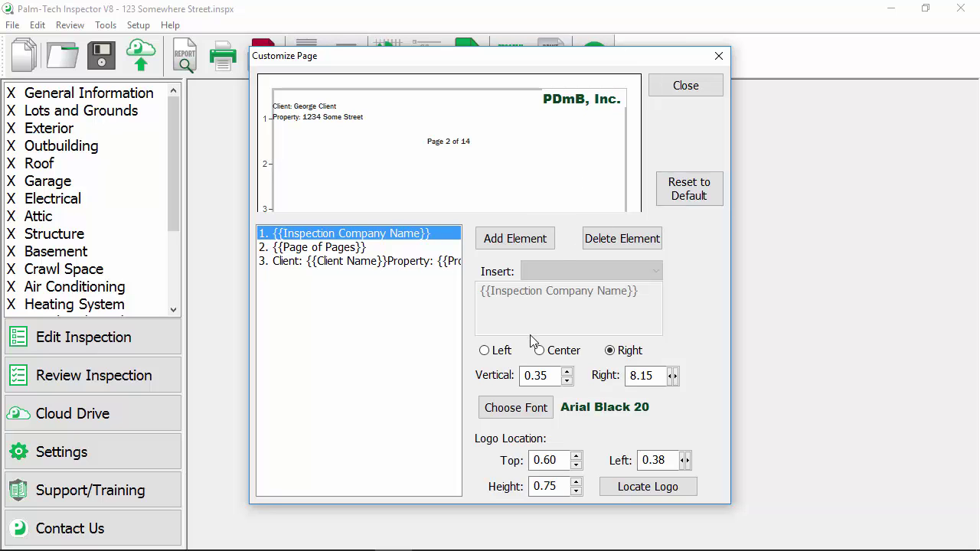
# Make the company name font black Arial Black at size 16.
pyautogui.click(508, 399)
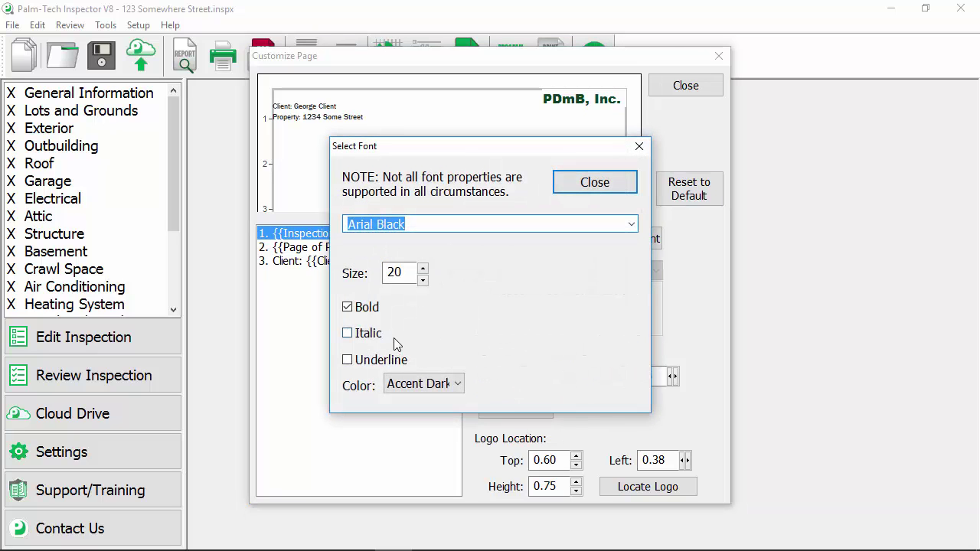
pyautogui.click(428, 383)
pyautogui.click(405, 220)
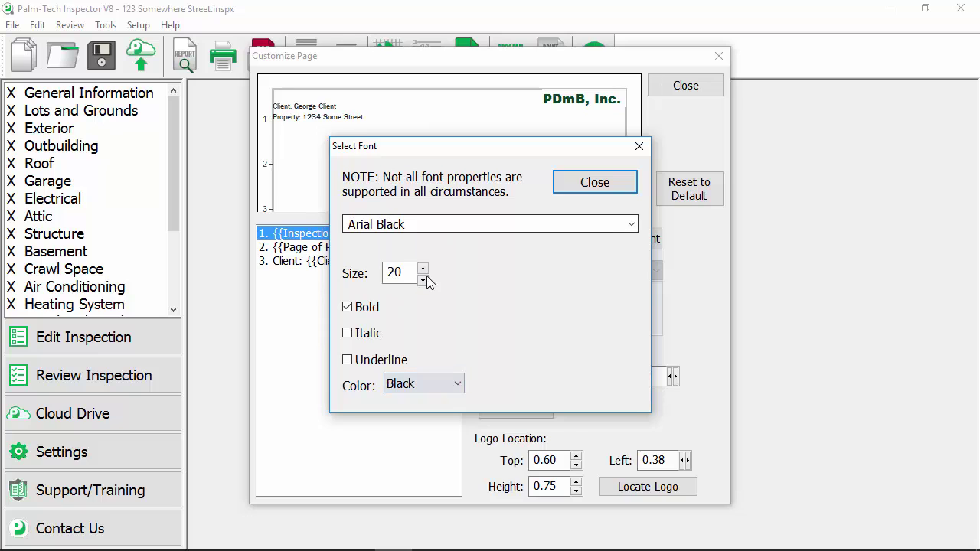
pyautogui.click(423, 281)
pyautogui.click(422, 281)
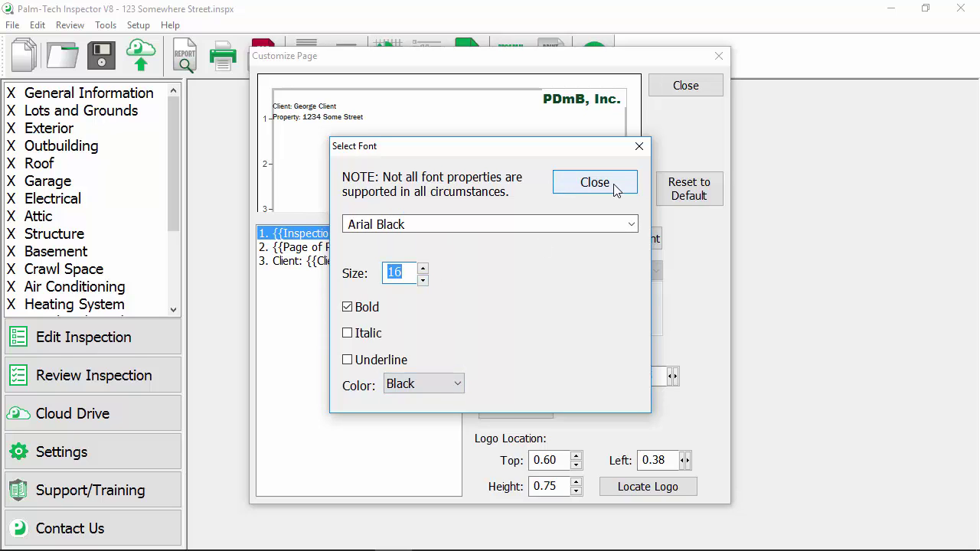
pyautogui.click(588, 183)
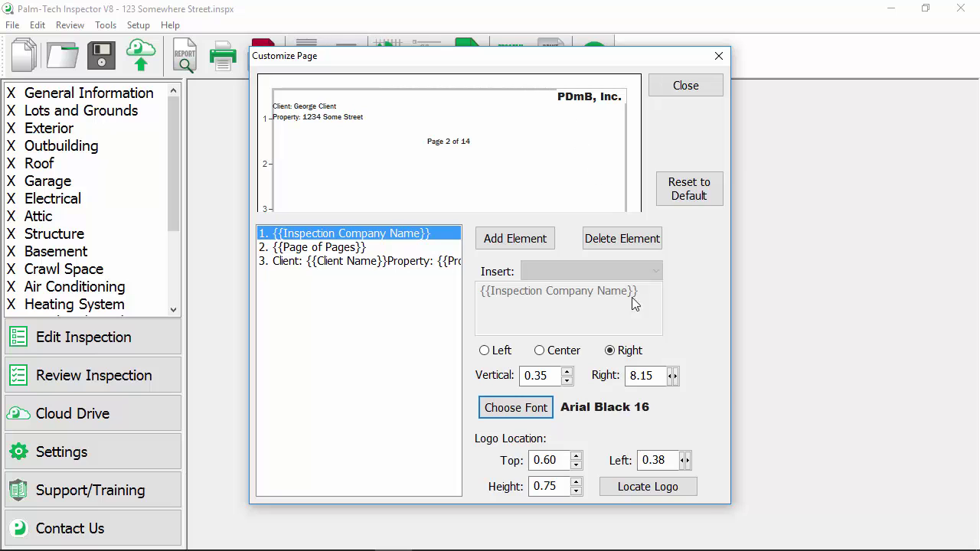
# Load Sample Logo.jpg as the header logo.
pyautogui.click(669, 488)
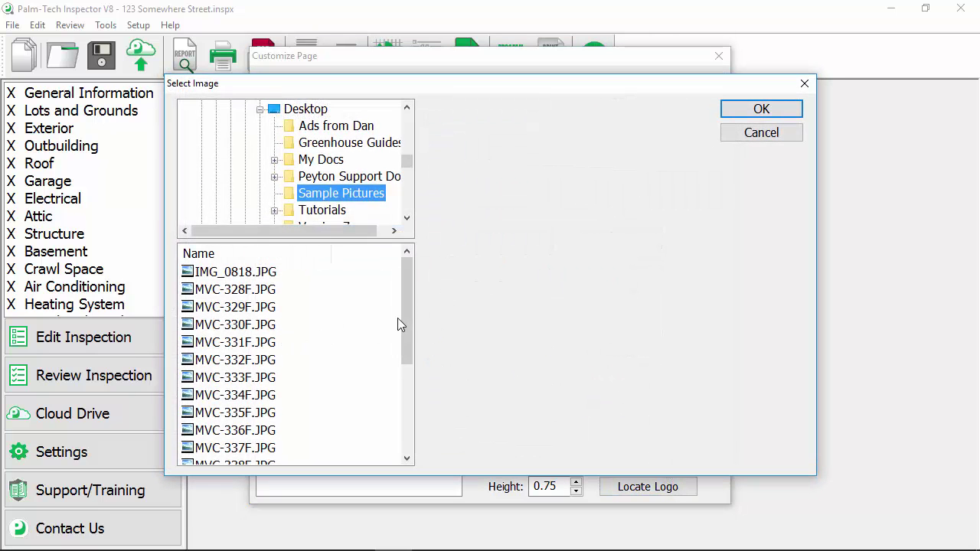
pyautogui.scroll(-3, 397, 325)
pyautogui.click(241, 448)
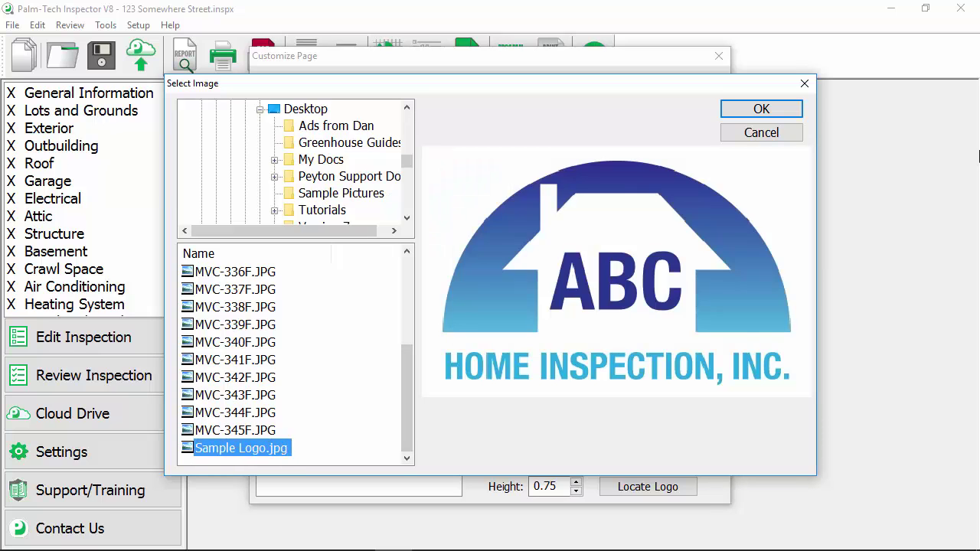
pyautogui.click(788, 111)
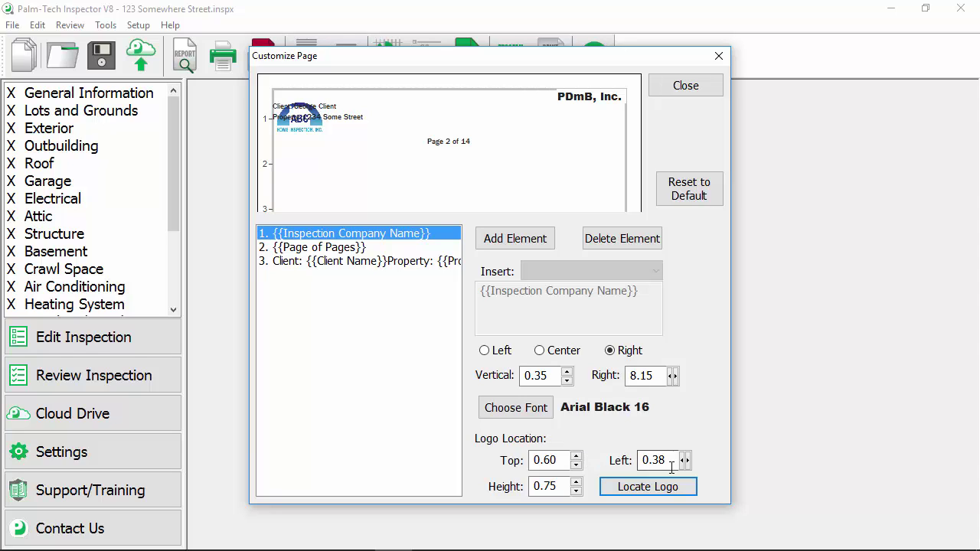
# Set the logo to left 3.45, height 1.05 and top 0.36.
pyautogui.click(653, 460)
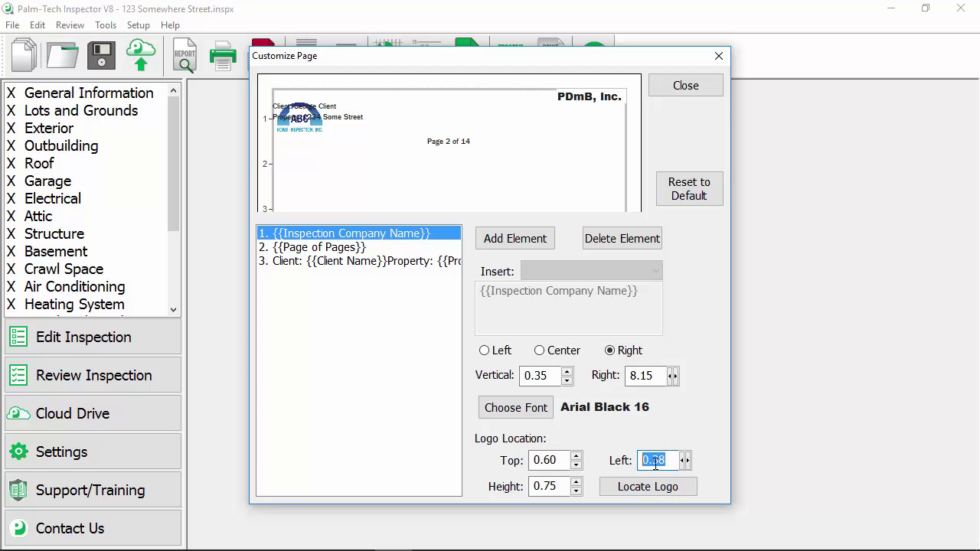
pyautogui.write('3.45')
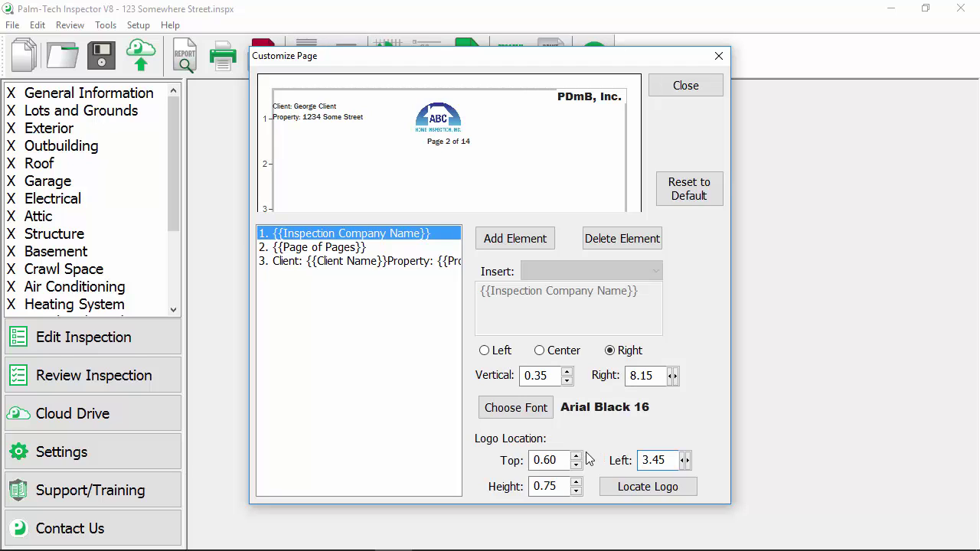
pyautogui.click(576, 482)
pyautogui.click(575, 482)
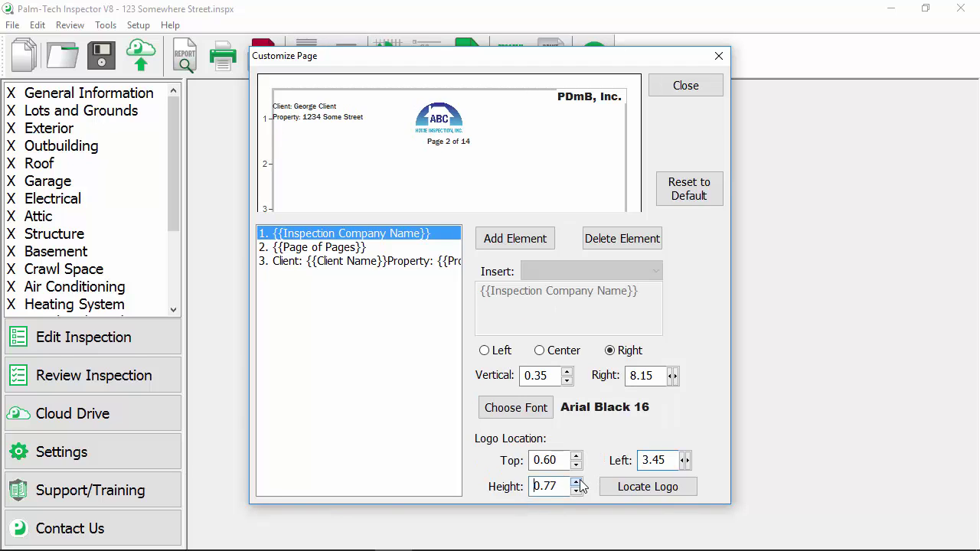
pyautogui.moveTo(577, 482); pyautogui.dragTo(579, 487)
pyautogui.click(577, 491)
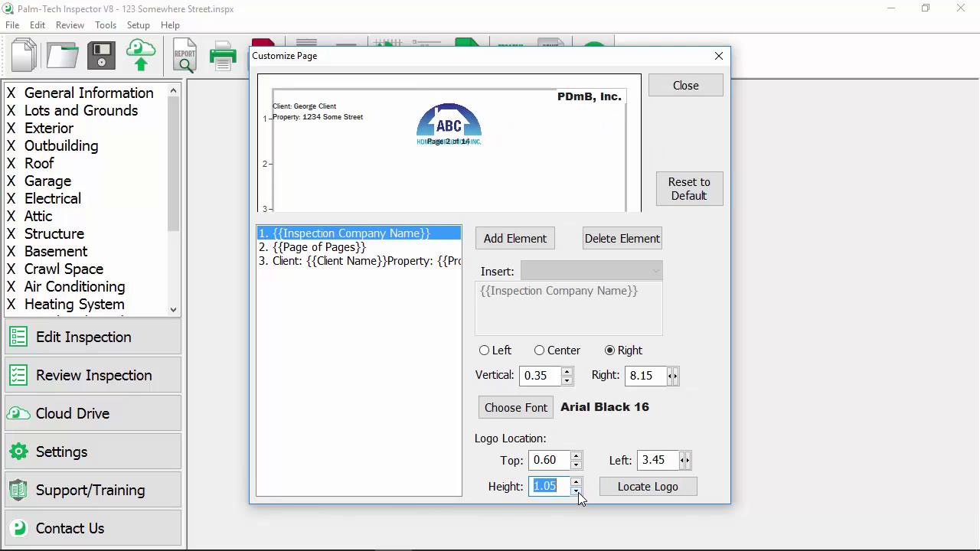
pyautogui.click(577, 491)
pyautogui.click(576, 464)
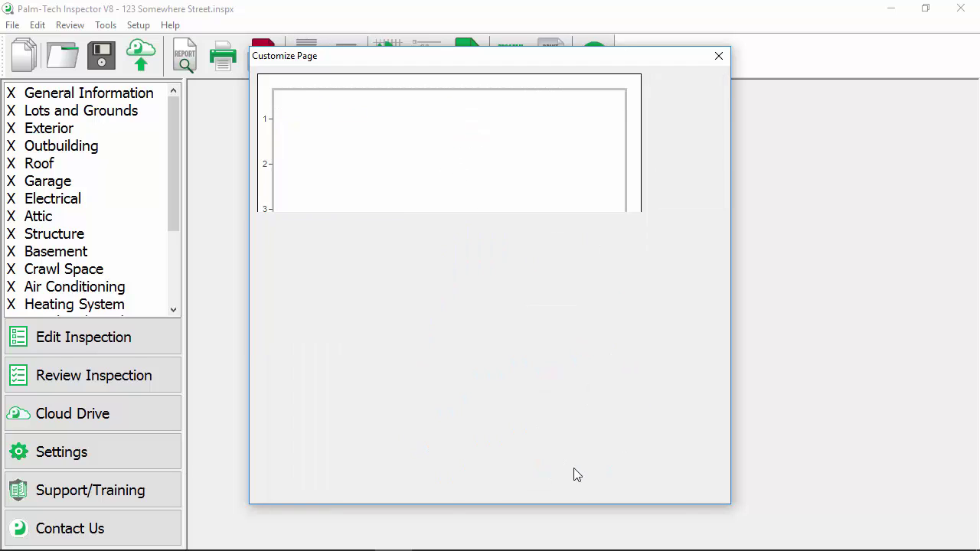
pyautogui.click(574, 466)
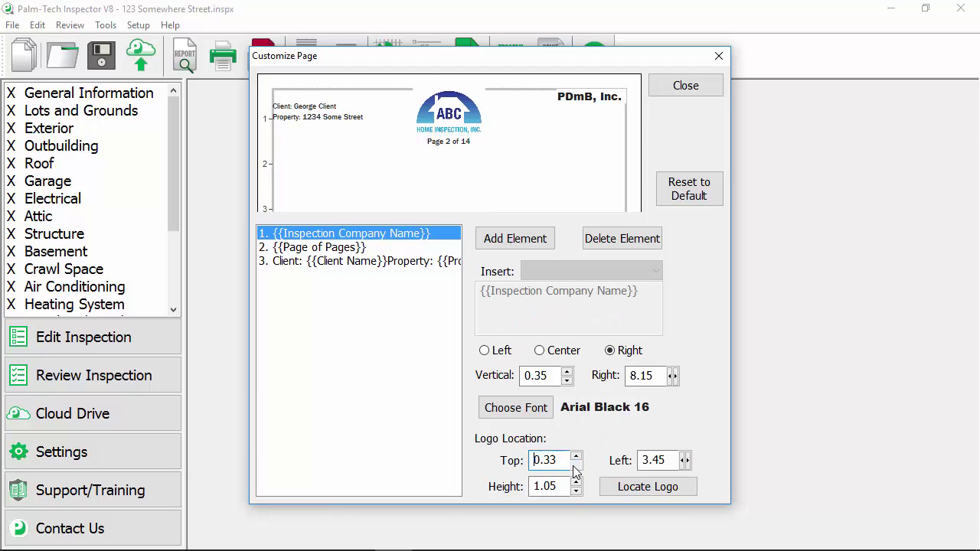
pyautogui.click(576, 456)
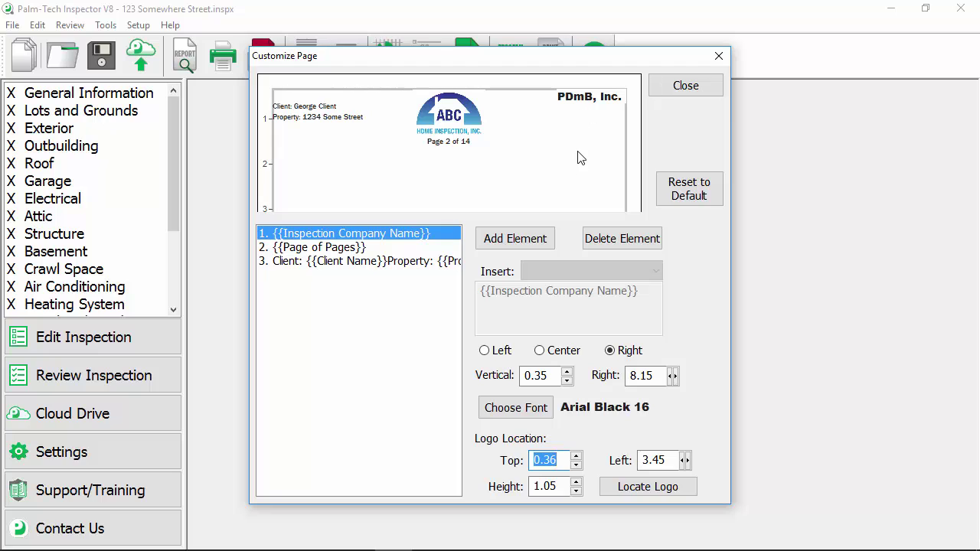
pyautogui.click(535, 245)
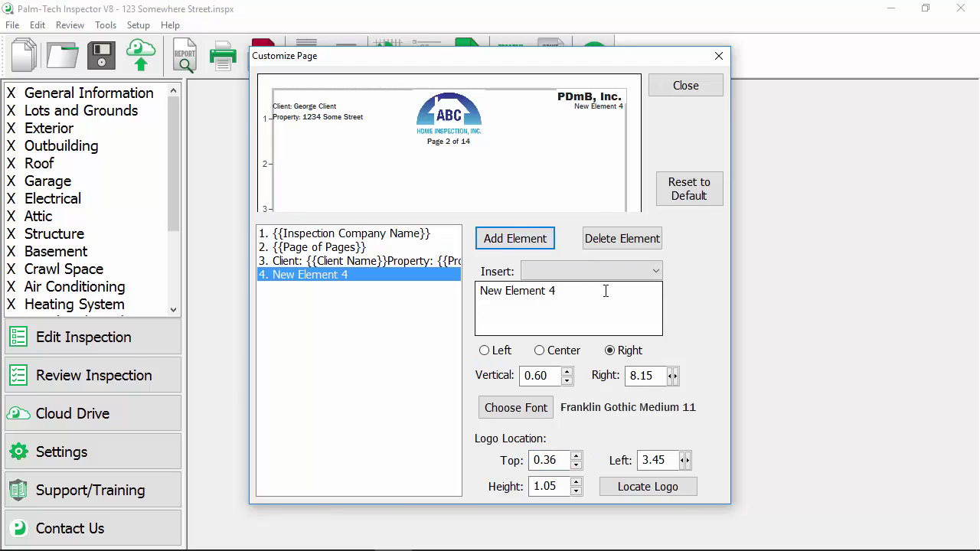
pyautogui.moveTo(606, 291); pyautogui.dragTo(476, 302)
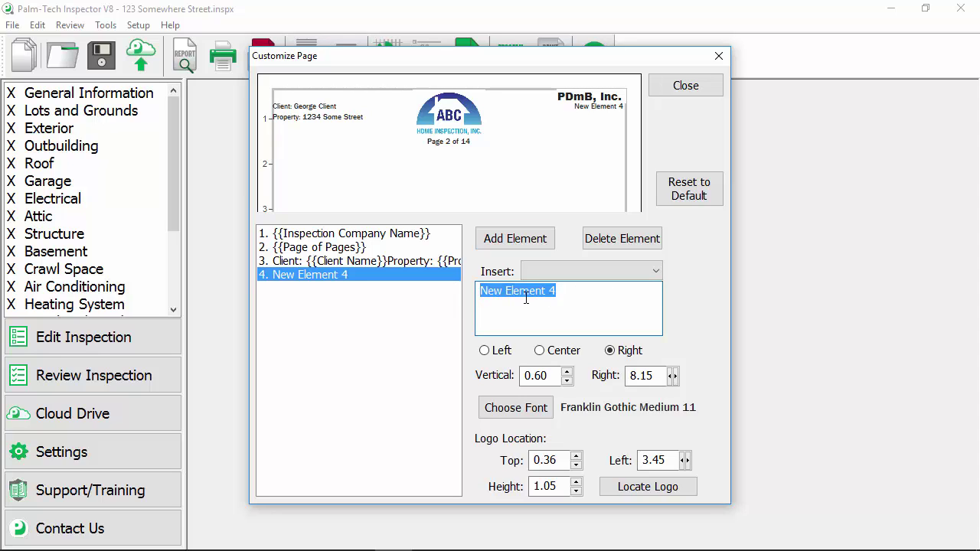
pyautogui.write('www')
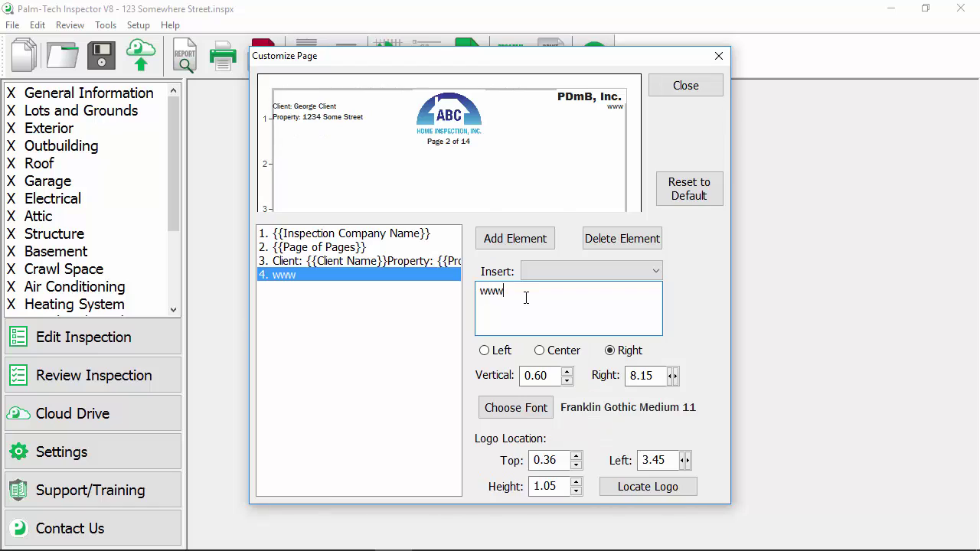
pyautogui.write('.mycompan')
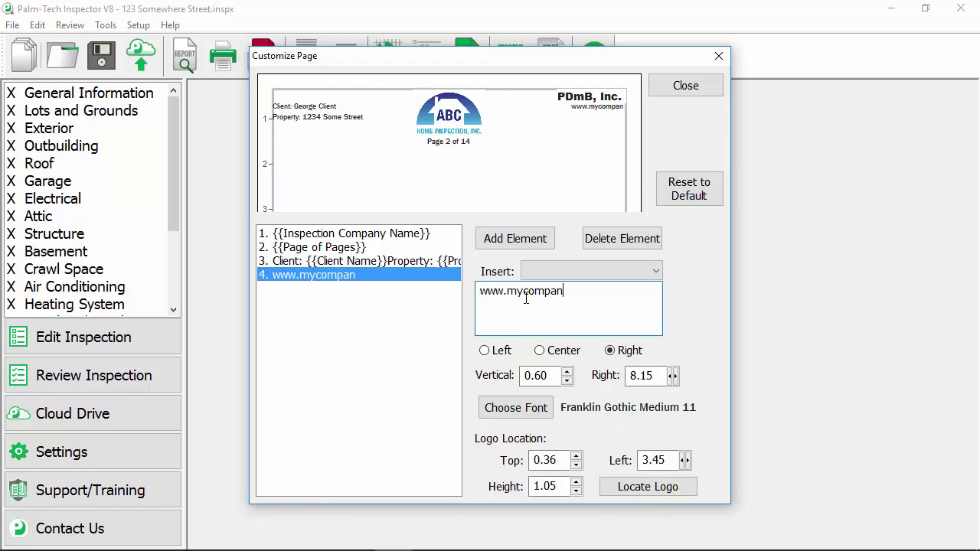
pyautogui.write('y.com')
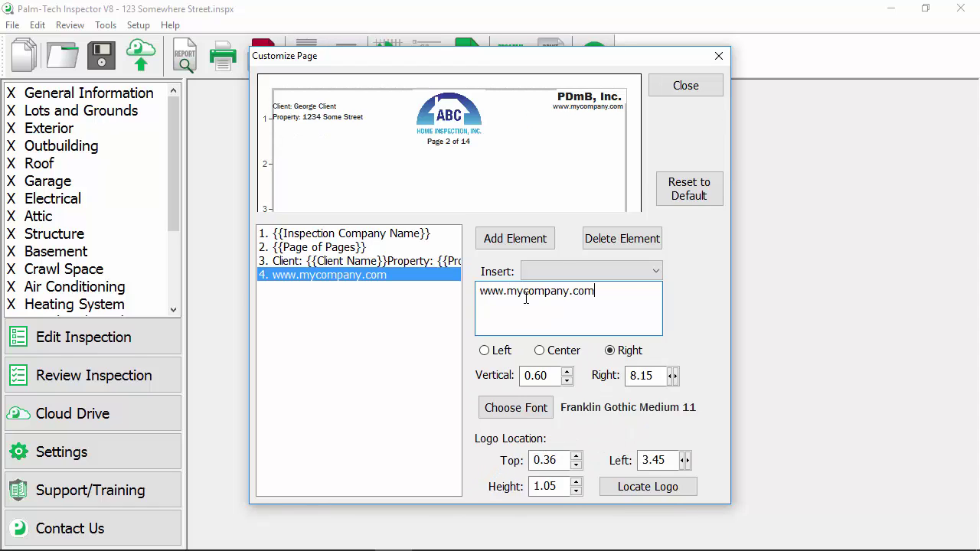
pyautogui.press('Return')
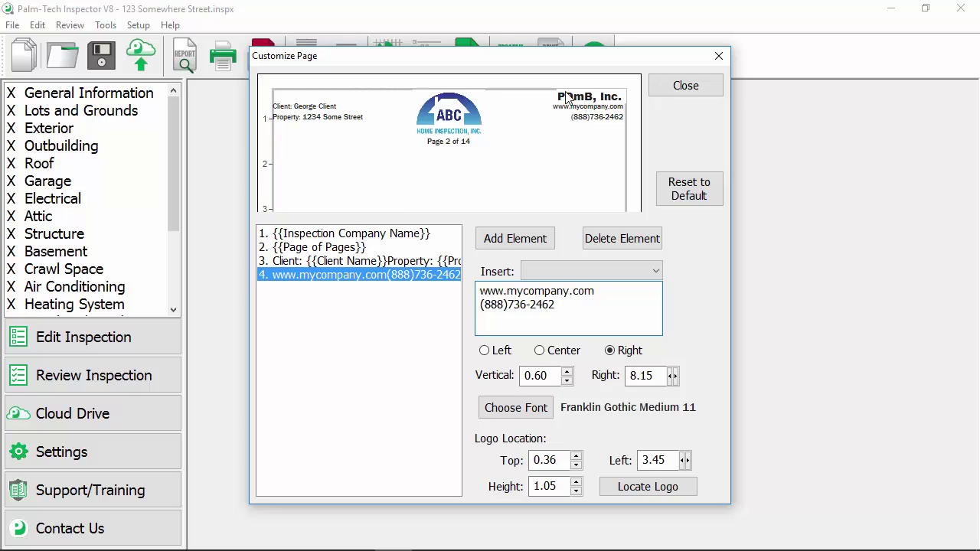
pyautogui.click(567, 372)
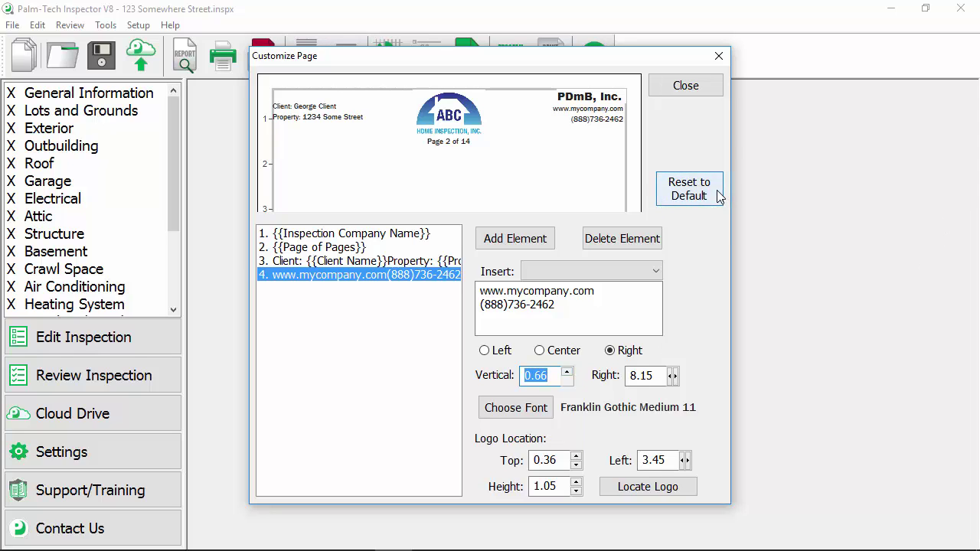
# Close the header layout, accept the print options, and open the Print Preview.
pyautogui.click(684, 85)
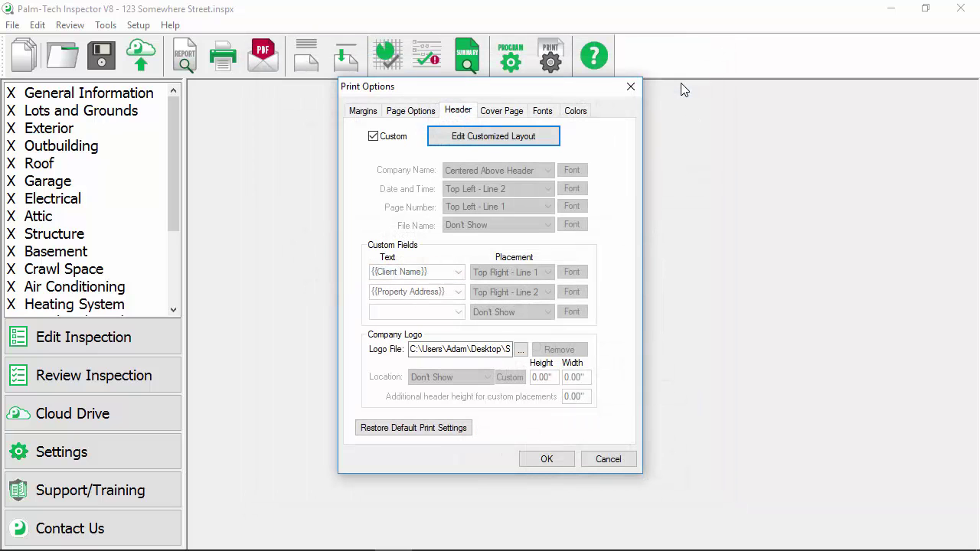
pyautogui.click(547, 459)
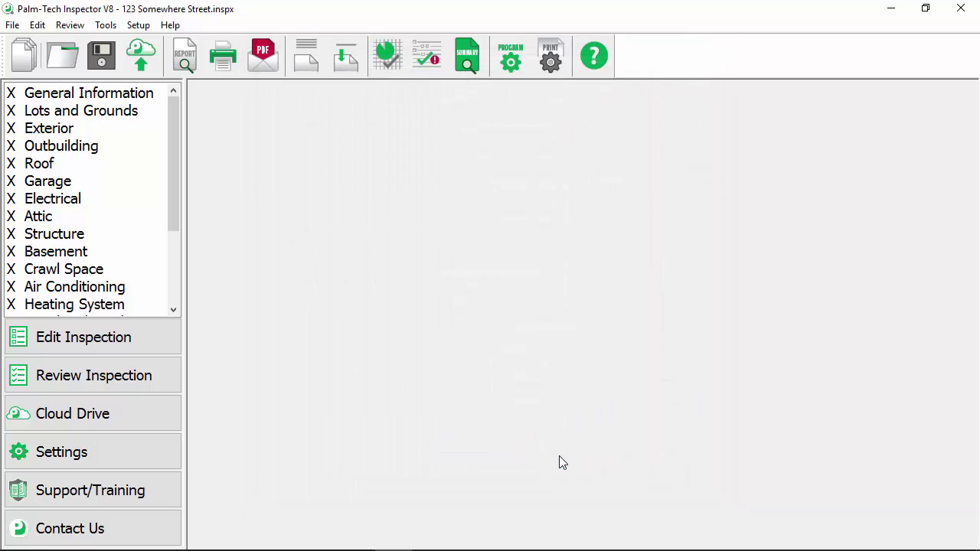
pyautogui.click(184, 57)
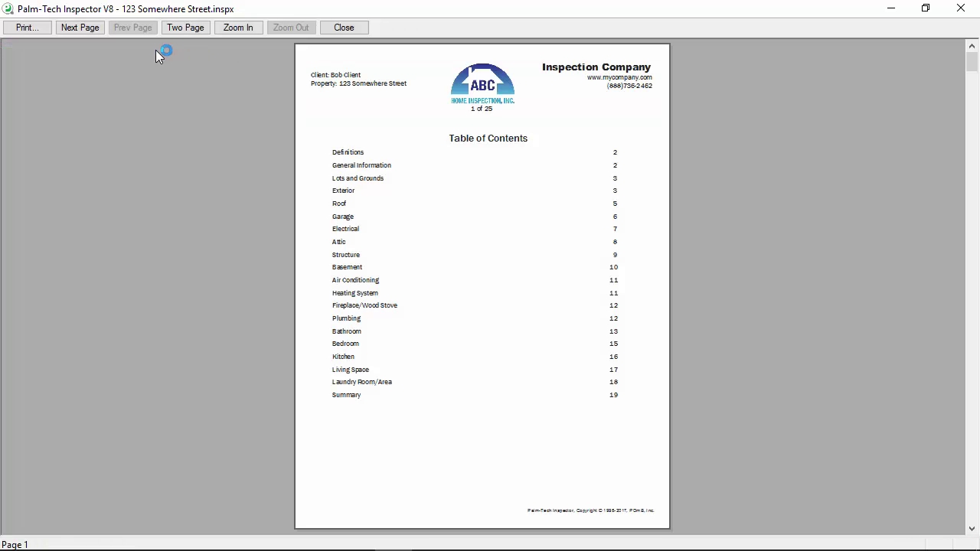
# Zoom into the preview and page forward to page 6 of 25 to confirm the repeated header.
pyautogui.click(378, 93)
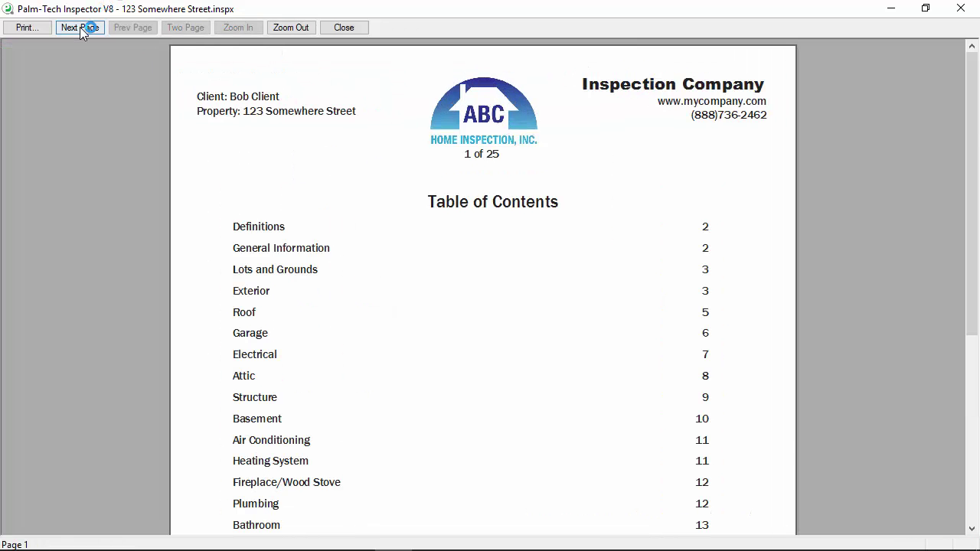
pyautogui.click(80, 26)
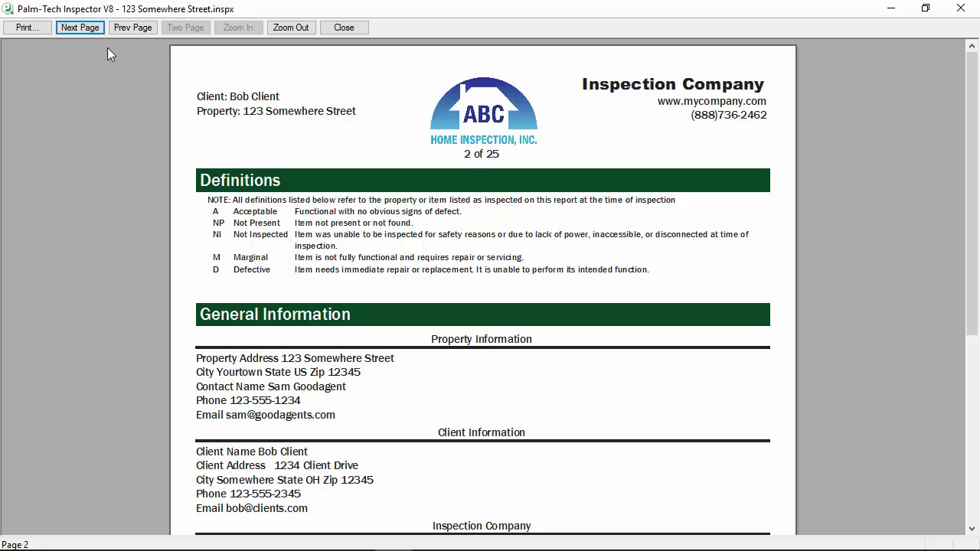
pyautogui.click(80, 29)
pyautogui.click(80, 29)
pyautogui.click(80, 29)
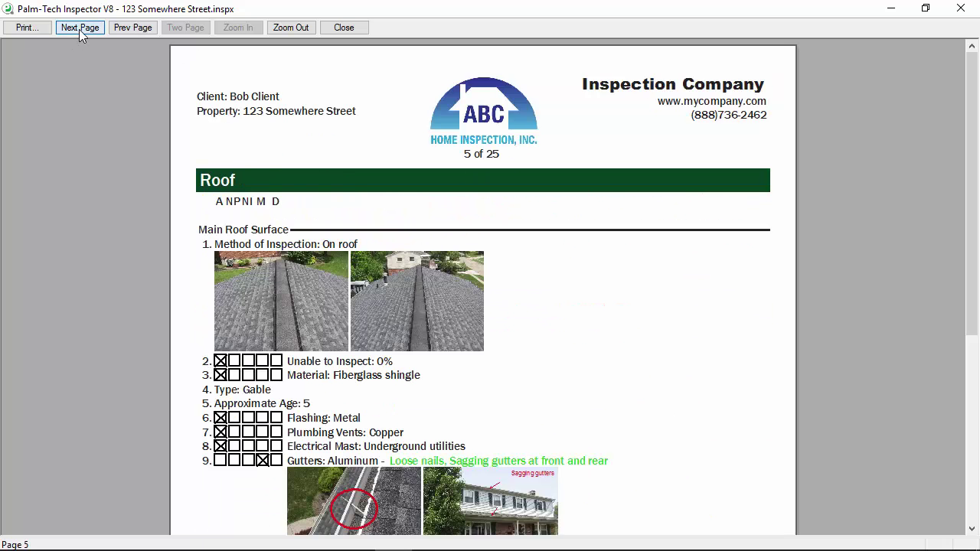
pyautogui.click(80, 30)
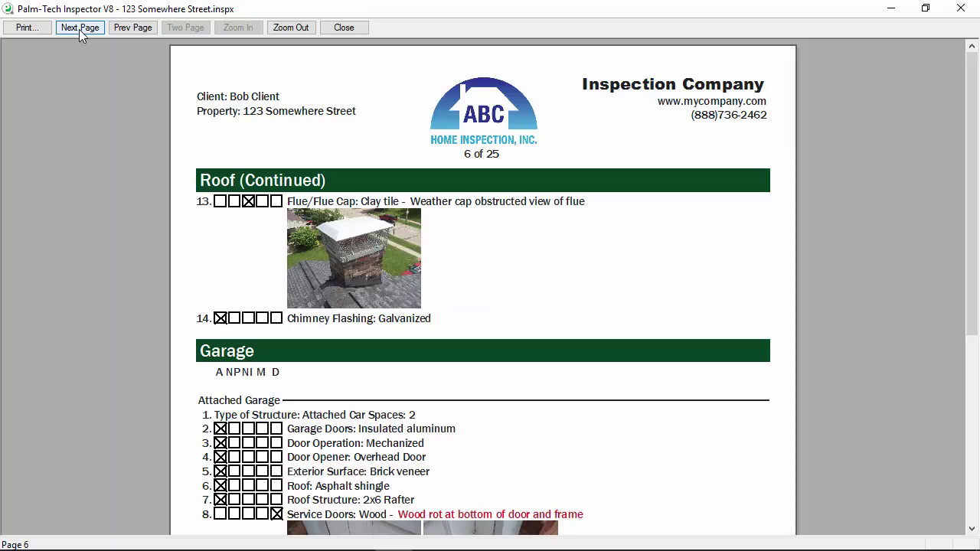